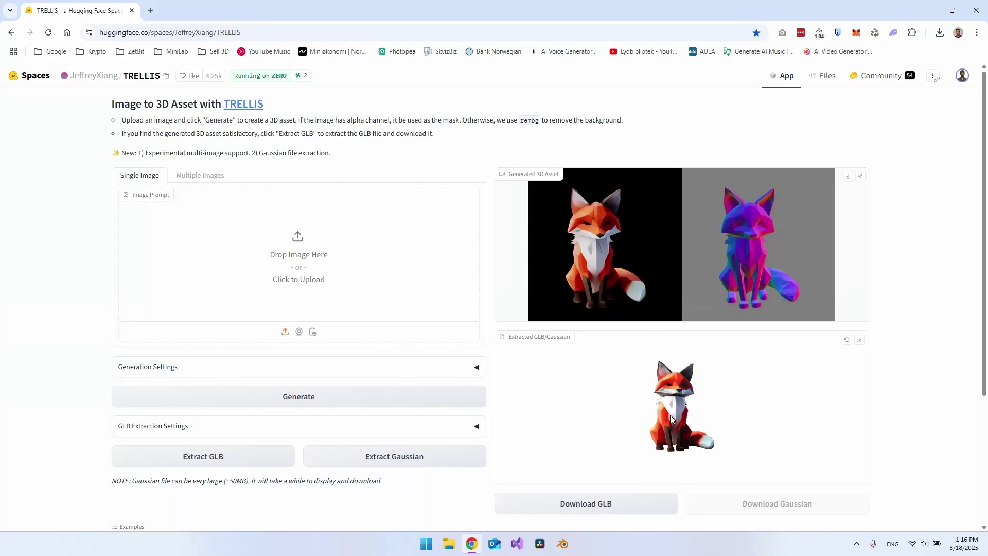
- Orbit the viewport to look over the scene from several angles
{"action": "left_click_drag", "start_coordinate": [670, 415], "coordinate": [701, 404]}
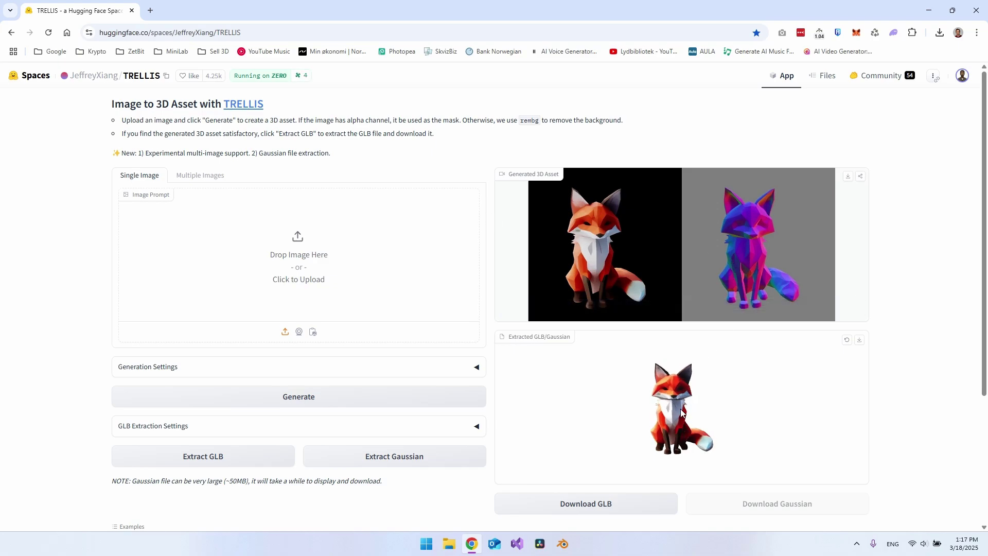
{"action": "mouse_move", "coordinate": [703, 431]}
{"action": "left_mouse_down"}
{"action": "mouse_move", "coordinate": [722, 434]}
{"action": "mouse_move", "coordinate": [637, 416]}
{"action": "mouse_move", "coordinate": [726, 428]}
{"action": "mouse_move", "coordinate": [677, 405]}
{"action": "mouse_move", "coordinate": [662, 391]}
{"action": "mouse_move", "coordinate": [666, 376]}
{"action": "mouse_move", "coordinate": [661, 420]}
{"action": "mouse_move", "coordinate": [640, 424]}
{"action": "mouse_move", "coordinate": [684, 412]}
{"action": "mouse_move", "coordinate": [659, 410]}
{"action": "mouse_move", "coordinate": [690, 410]}
{"action": "mouse_move", "coordinate": [627, 421]}
{"action": "mouse_move", "coordinate": [686, 427]}
{"action": "left_mouse_up"}
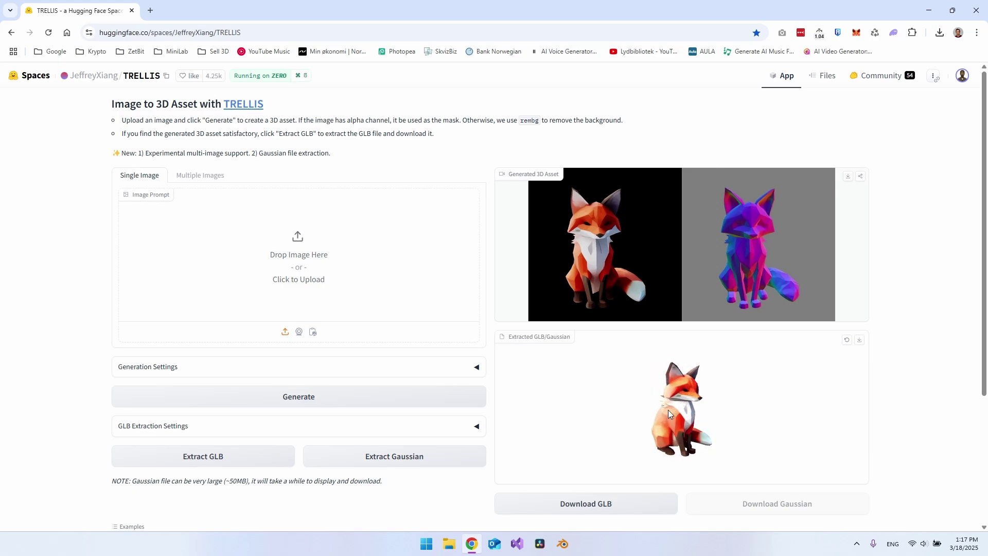
{"action": "left_click_drag", "start_coordinate": [666, 396], "coordinate": [689, 410]}
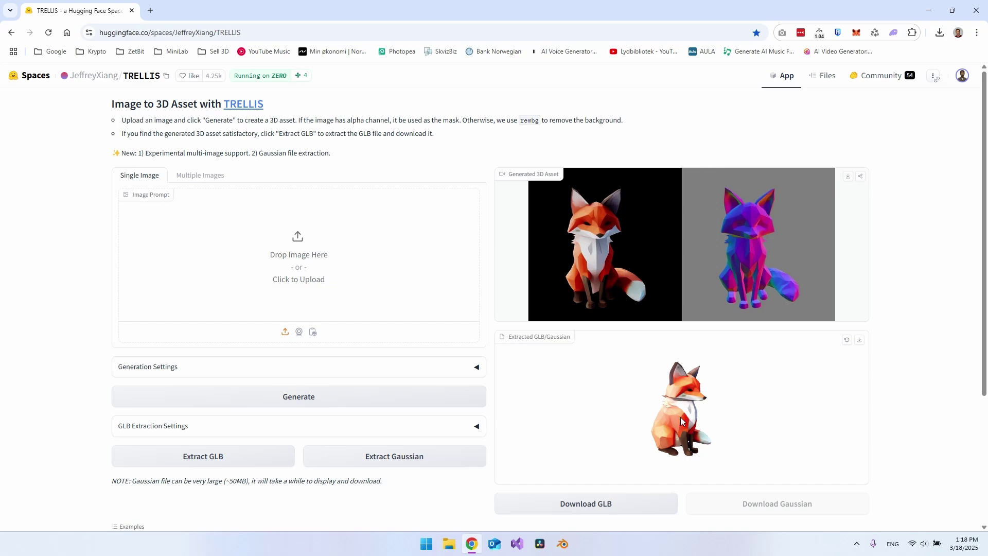
{"action": "left_click_drag", "start_coordinate": [680, 417], "coordinate": [709, 413]}
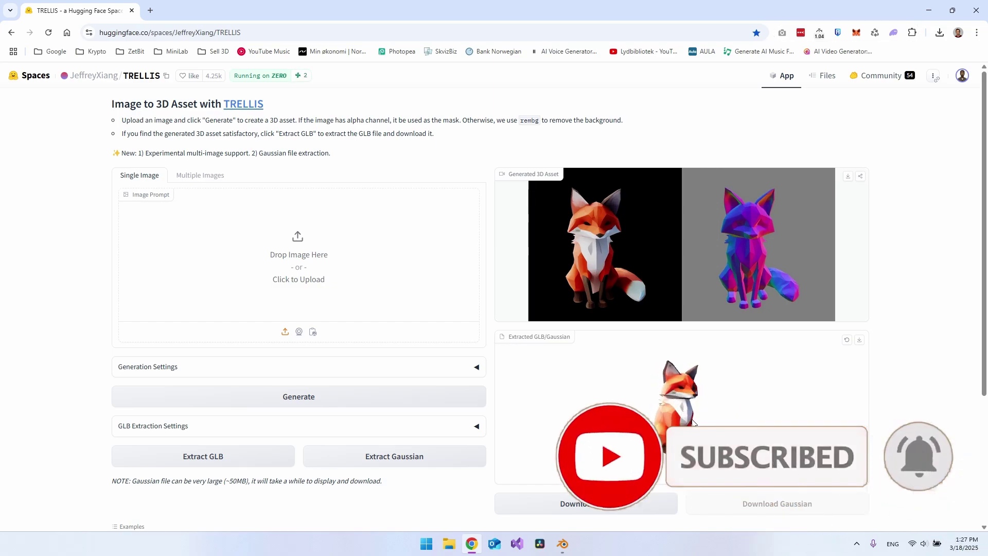
{"action": "left_click_drag", "start_coordinate": [692, 421], "coordinate": [688, 426]}
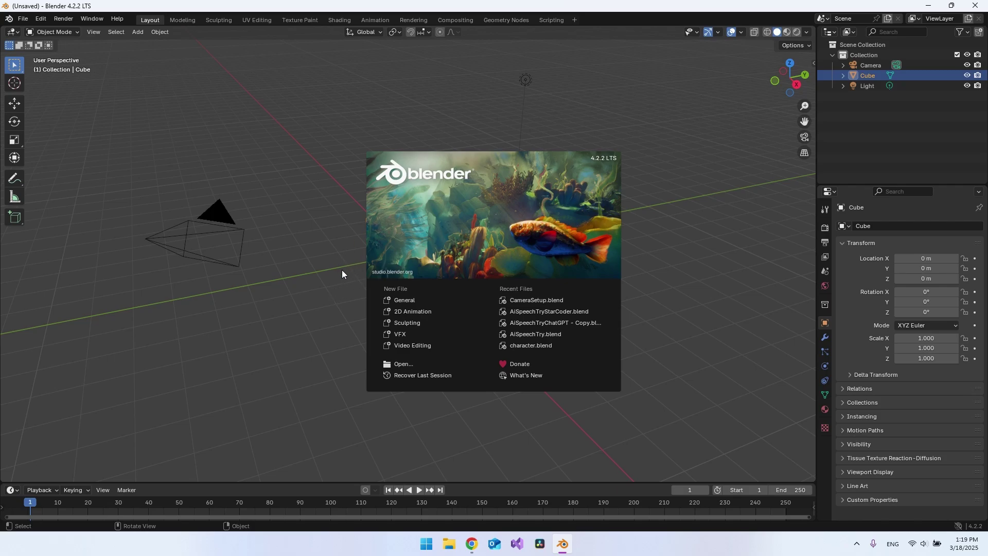
- Box-select and delete the default camera, cube and light to empty the scene
{"action": "left_click_drag", "start_coordinate": [107, 375], "coordinate": [607, 52]}
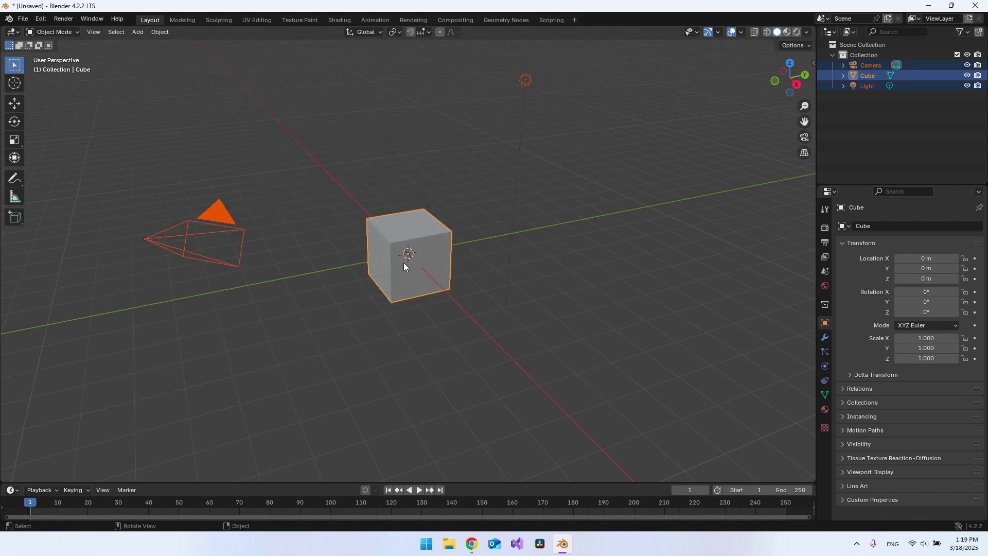
{"action": "left_click_drag", "start_coordinate": [129, 342], "coordinate": [586, 119]}
{"action": "key", "text": "Delete"}
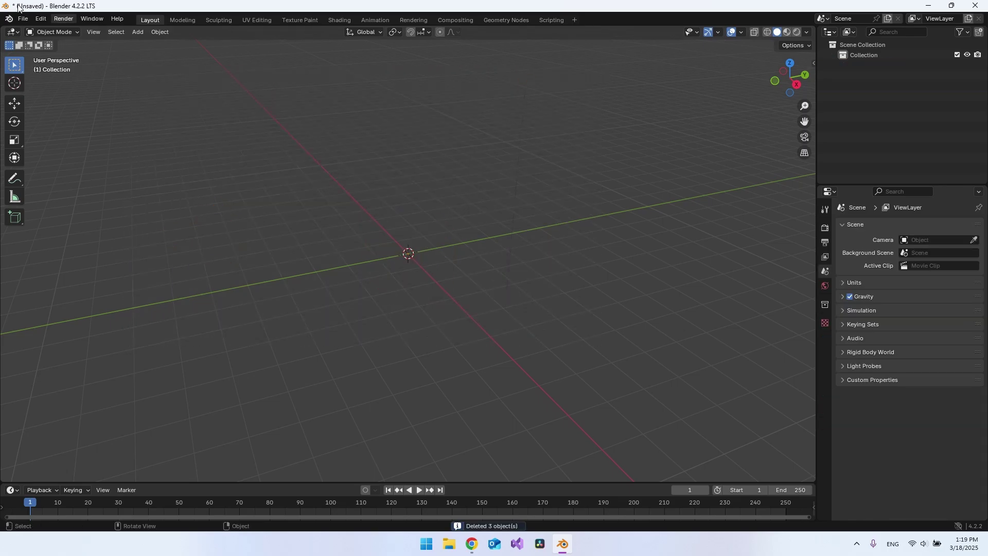
{"action": "left_click", "coordinate": [22, 19]}
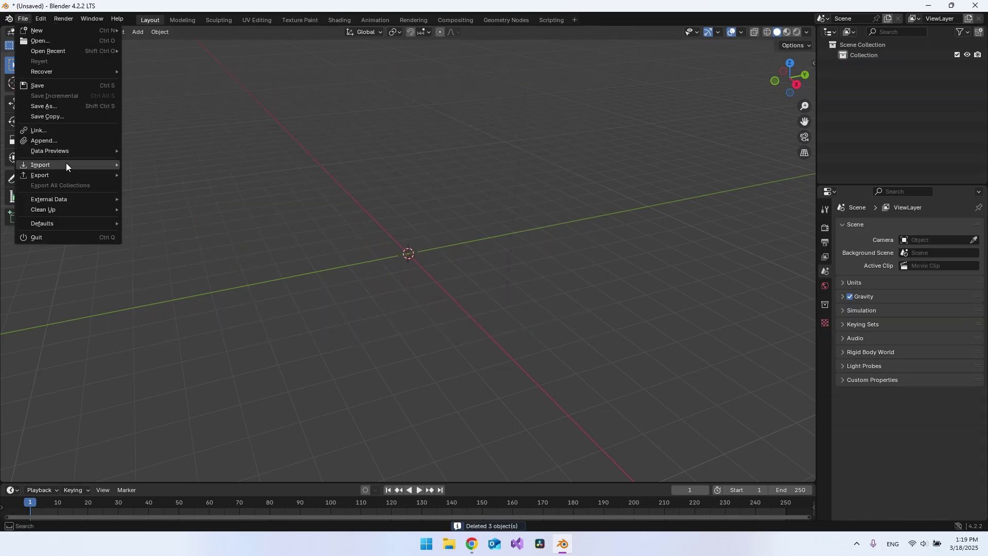
{"action": "mouse_move", "coordinate": [66, 164]}
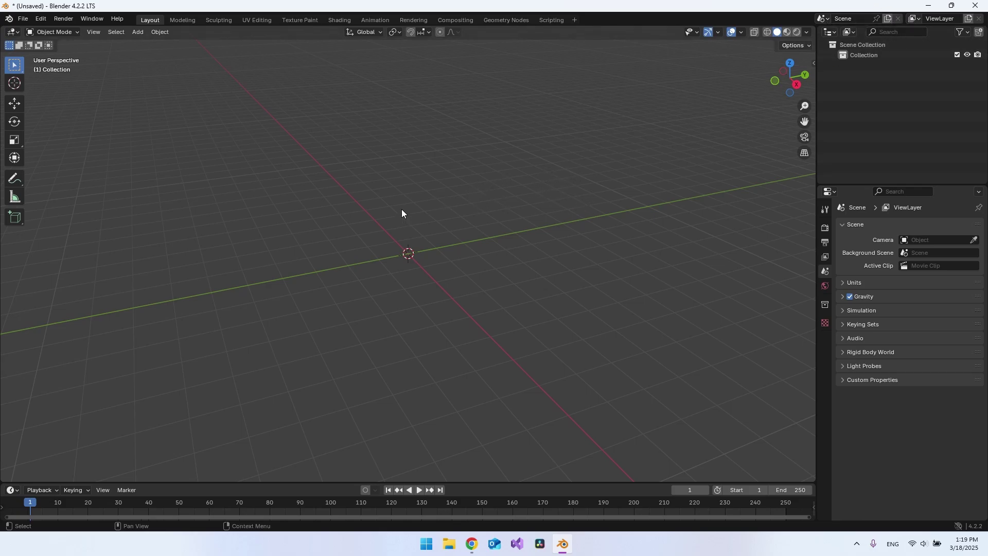
{"action": "left_click", "coordinate": [22, 19]}
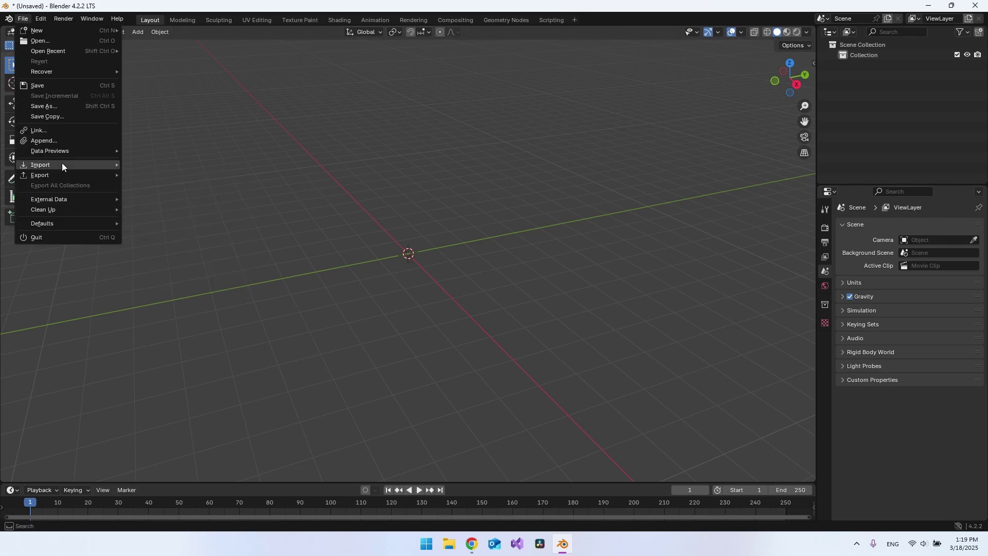
- Import sample (2).glb from the Downloads folder as a glTF 2.0 model
{"action": "mouse_move", "coordinate": [120, 163]}
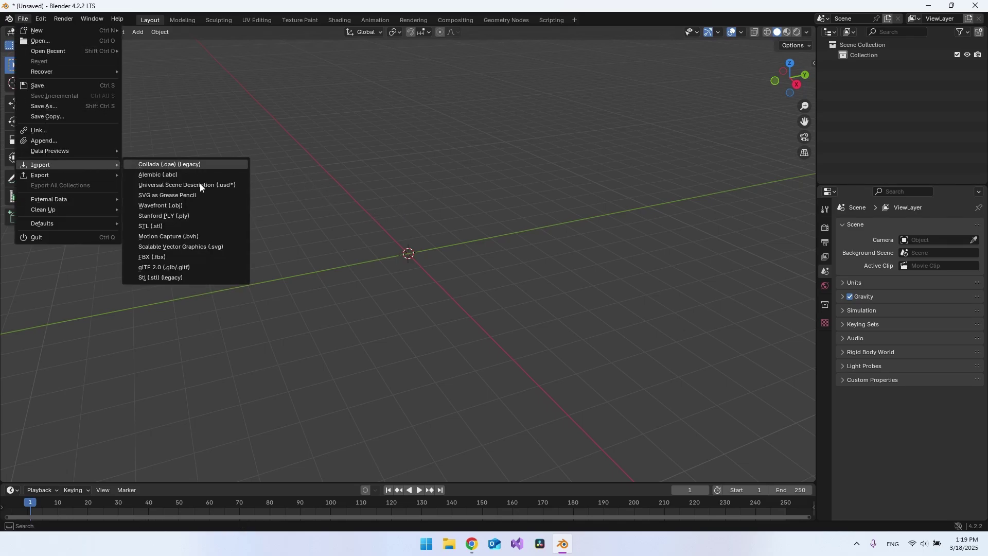
{"action": "left_click", "coordinate": [172, 267]}
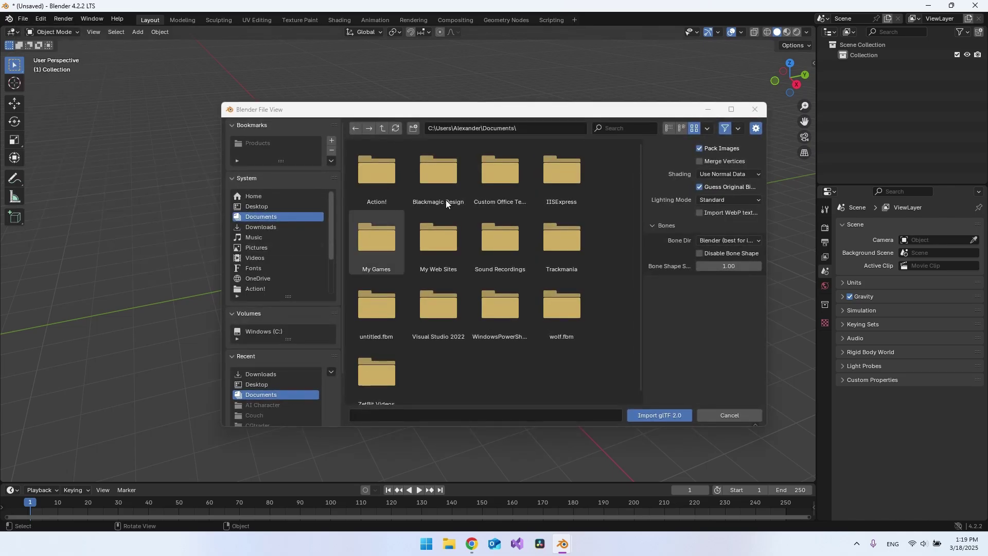
{"action": "left_click", "coordinate": [281, 226]}
{"action": "left_click", "coordinate": [507, 173]}
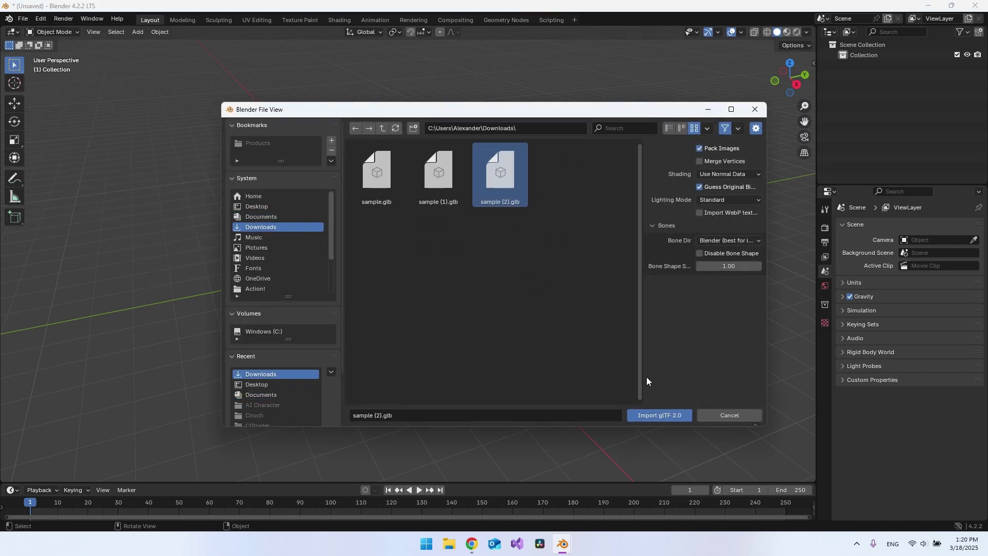
{"action": "left_click", "coordinate": [655, 415]}
- In front view, scale the fox to 1.944 and raise it onto the ground line
{"action": "middle_click_drag", "start_coordinate": [448, 292], "coordinate": [525, 266]}
{"action": "key", "text": "KP_1"}
{"action": "key", "text": "s"}
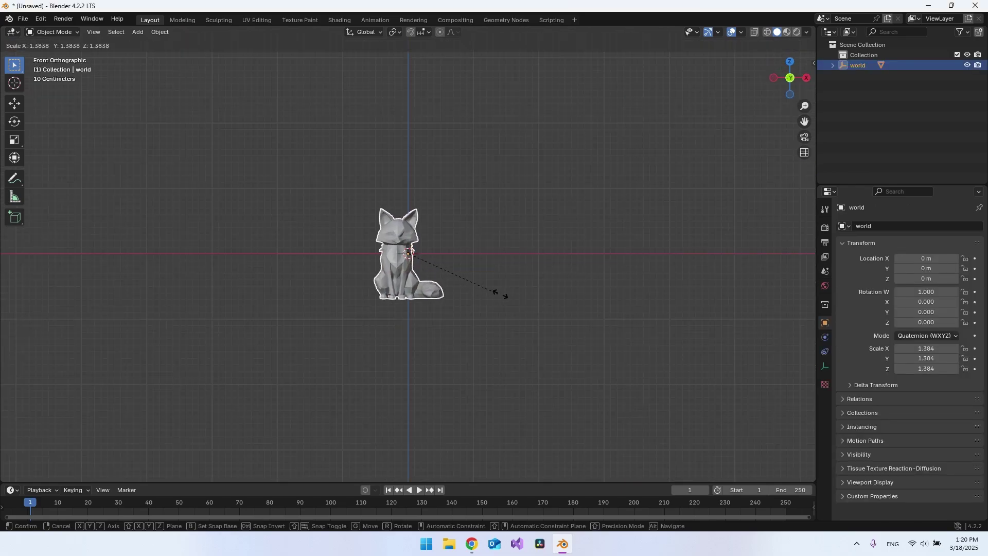
{"action": "left_click", "coordinate": [529, 331]}
{"action": "key", "text": "g"}
{"action": "key", "text": "z"}
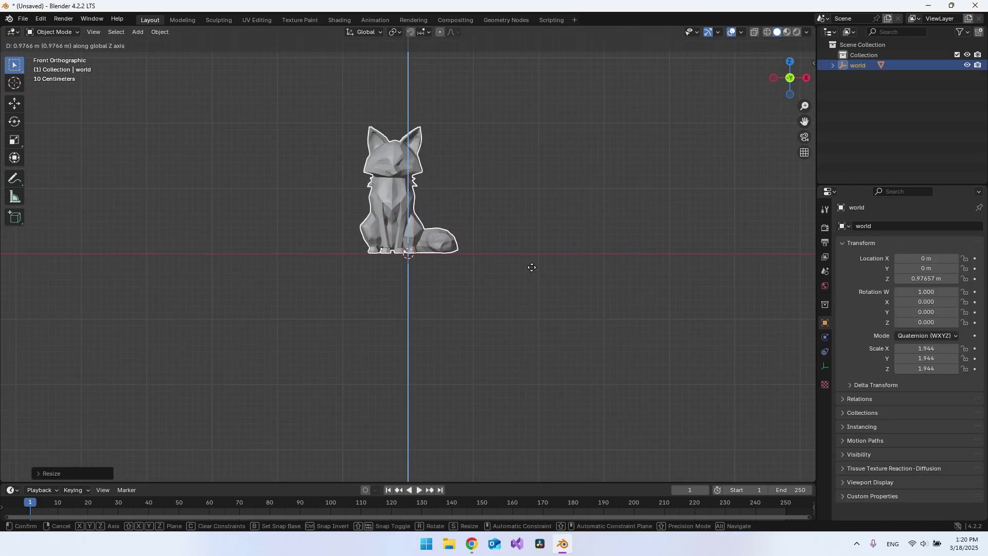
{"action": "left_click", "coordinate": [529, 267]}
- Duplicate the fox and move the copy 1.8876 m along X to the right
{"action": "scroll", "coordinate": [392, 280], "scroll_direction": "up", "scroll_amount": 4}
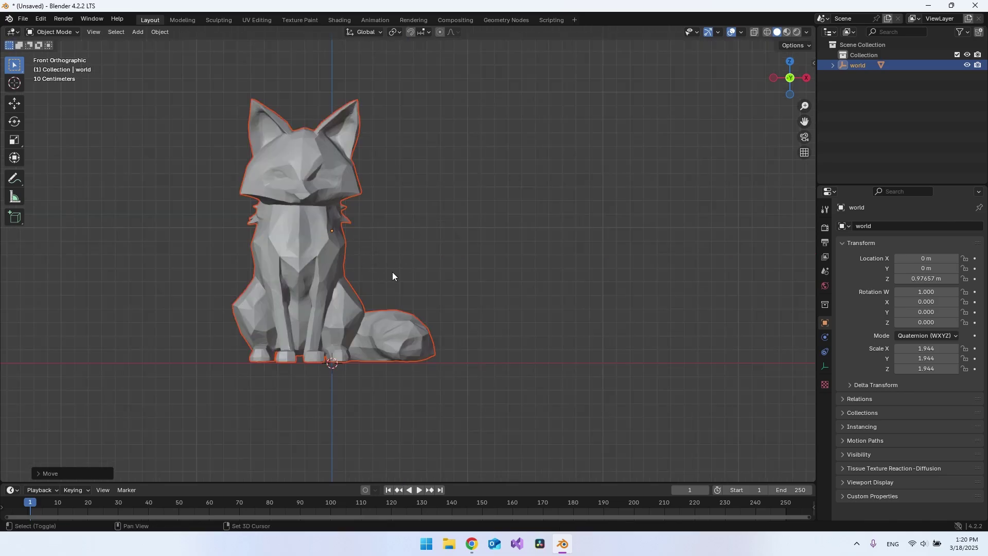
{"action": "key", "text": "shift+d"}
{"action": "key", "text": "x"}
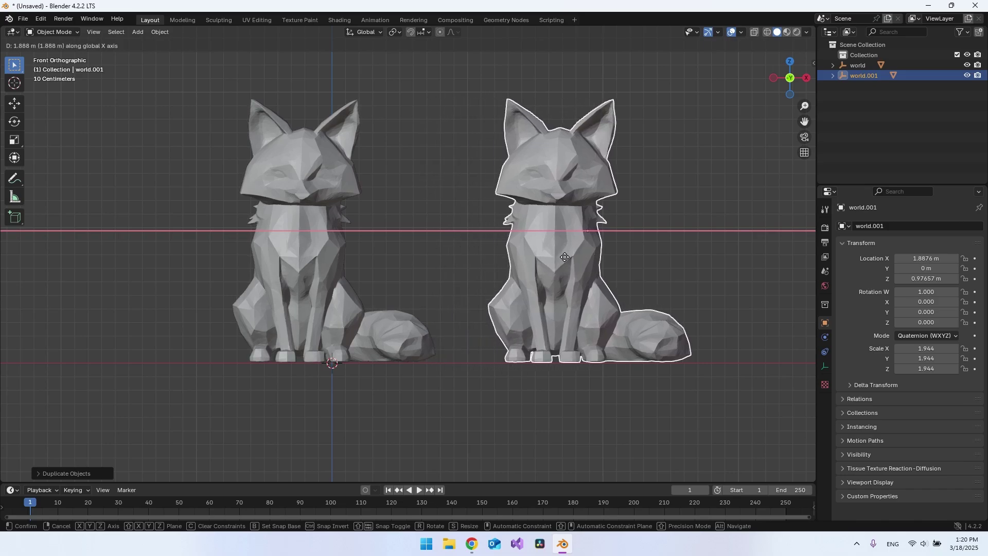
{"action": "left_click", "coordinate": [565, 257]}
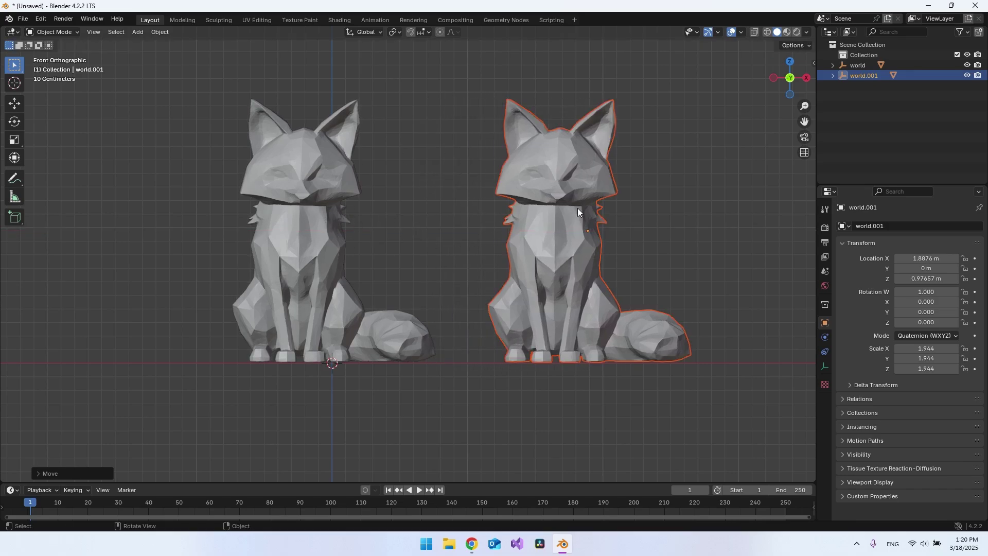
- Turn on the Statistics overlay and enter Edit Mode on the right-hand duplicate fox
{"action": "left_click", "coordinate": [456, 194]}
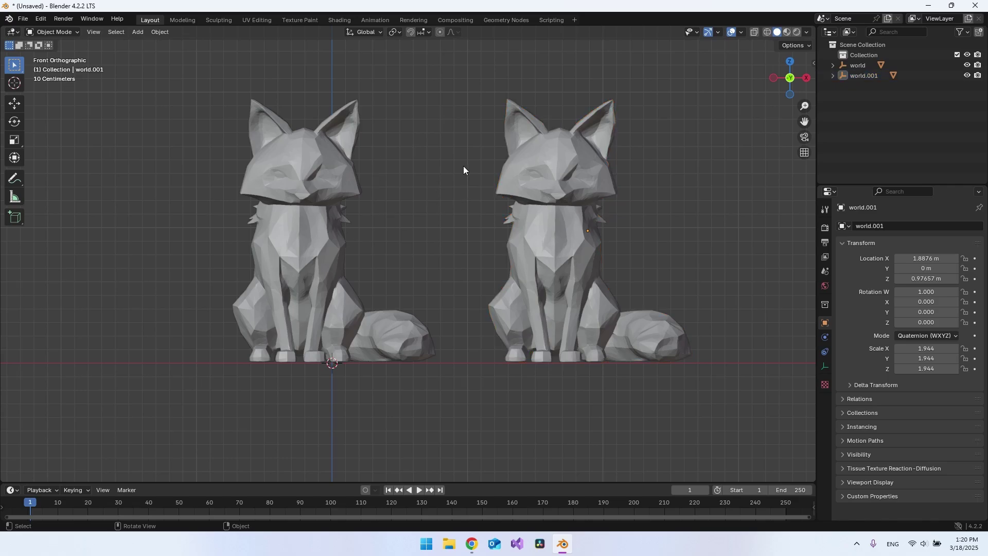
{"action": "left_click", "coordinate": [742, 32]}
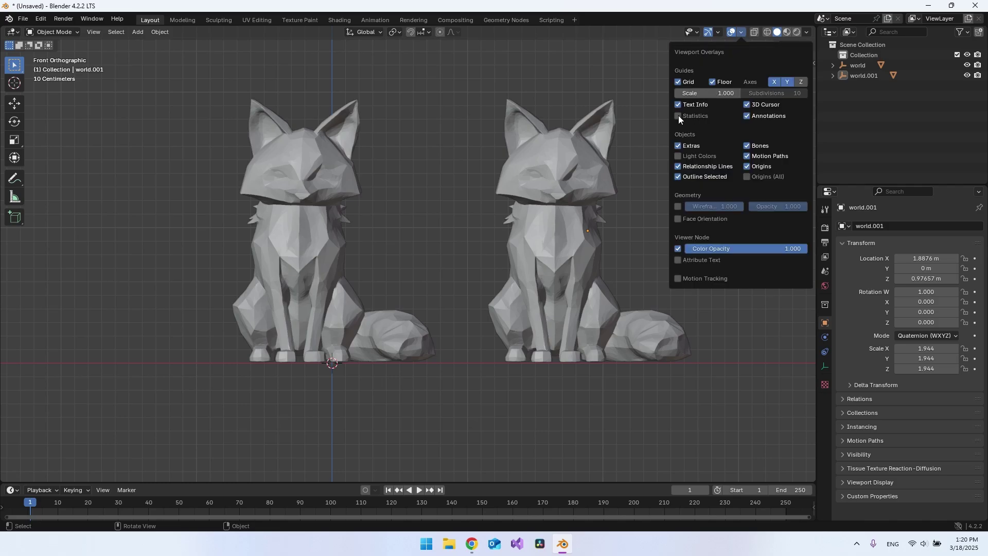
{"action": "left_click", "coordinate": [678, 116]}
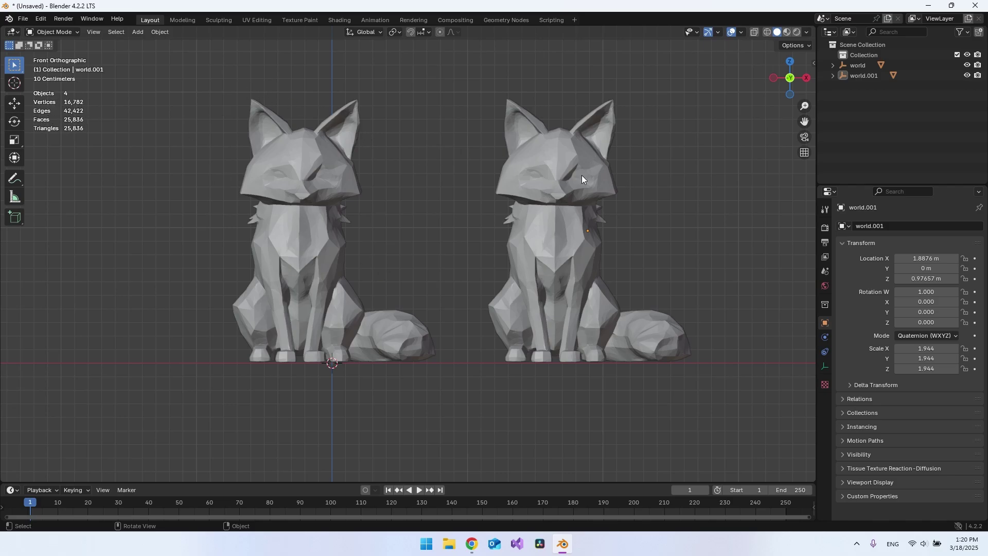
{"action": "left_click", "coordinate": [551, 189]}
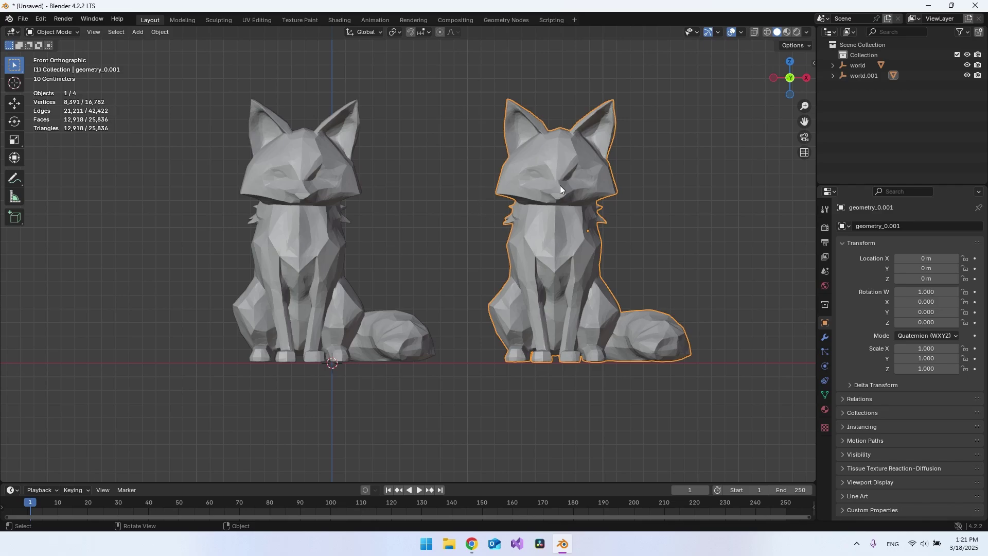
{"action": "key", "text": "Tab"}
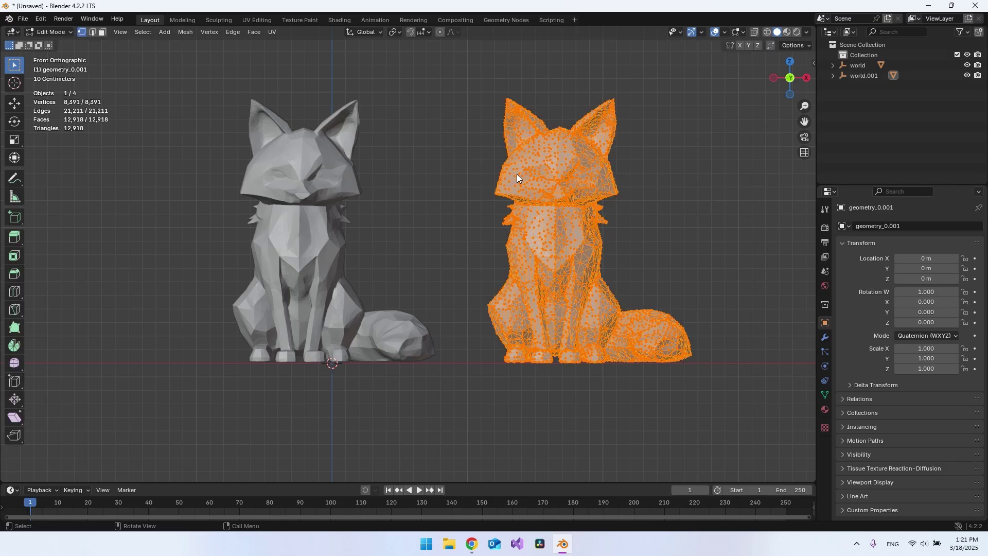
- Merge the duplicate's vertices by distance, down to 6,461, then return to Object Mode
{"action": "key", "text": "m"}
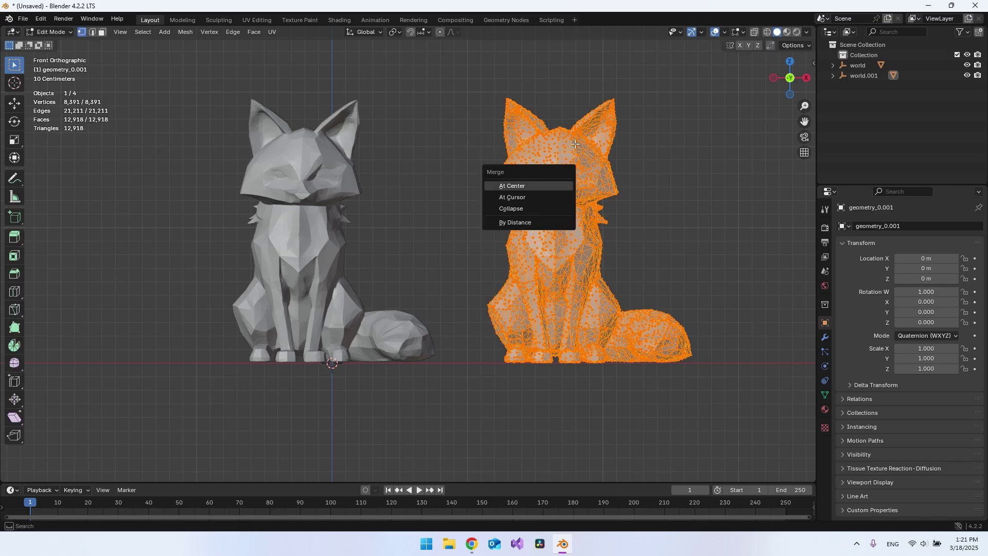
{"action": "key", "text": "m"}
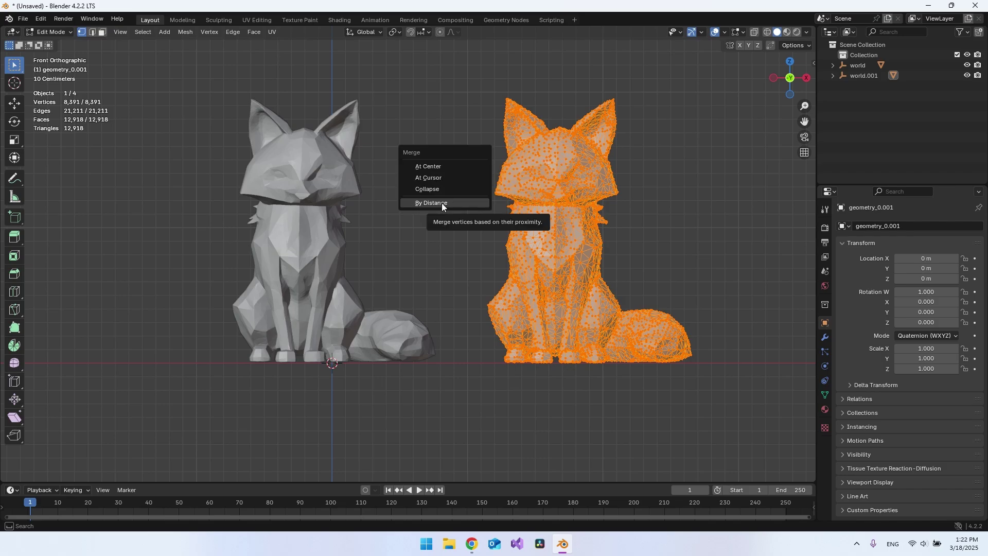
{"action": "left_click", "coordinate": [441, 203]}
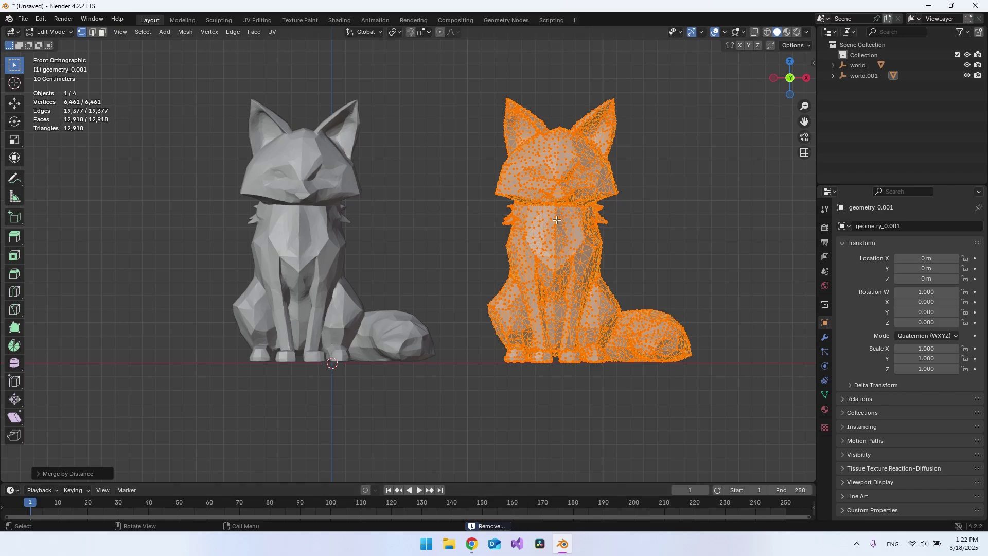
{"action": "key", "text": "Tab"}
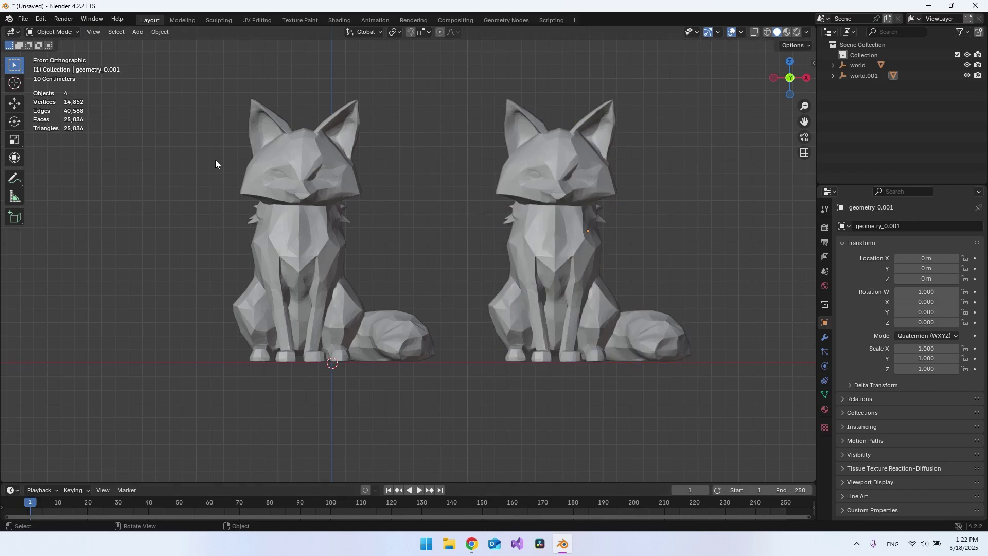
- Switch to Material Preview, compare both foxes' vertex counts, and leave the right fox selected
{"action": "left_click", "coordinate": [787, 33]}
{"action": "middle_click_drag", "start_coordinate": [418, 216], "coordinate": [403, 237], "text": "shift"}
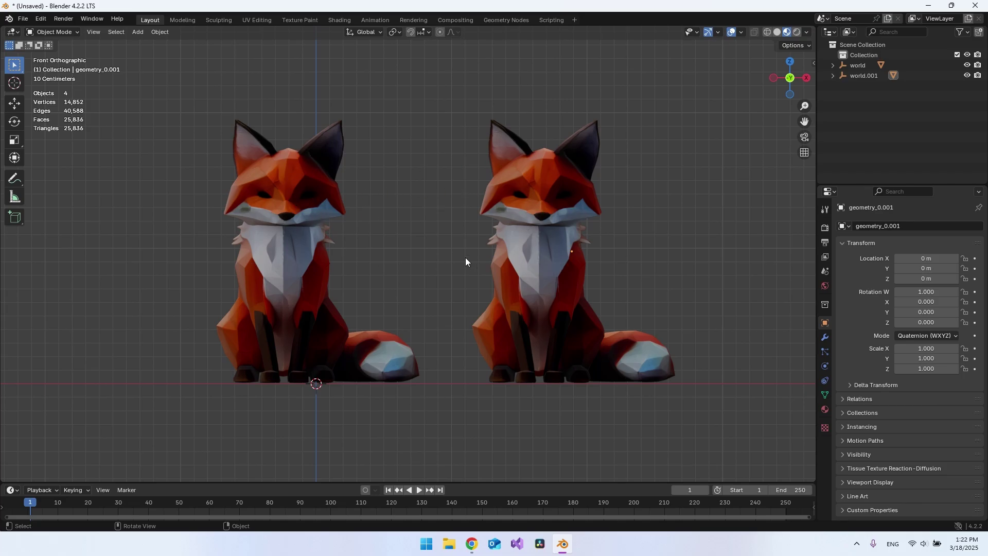
{"action": "left_click", "coordinate": [544, 231]}
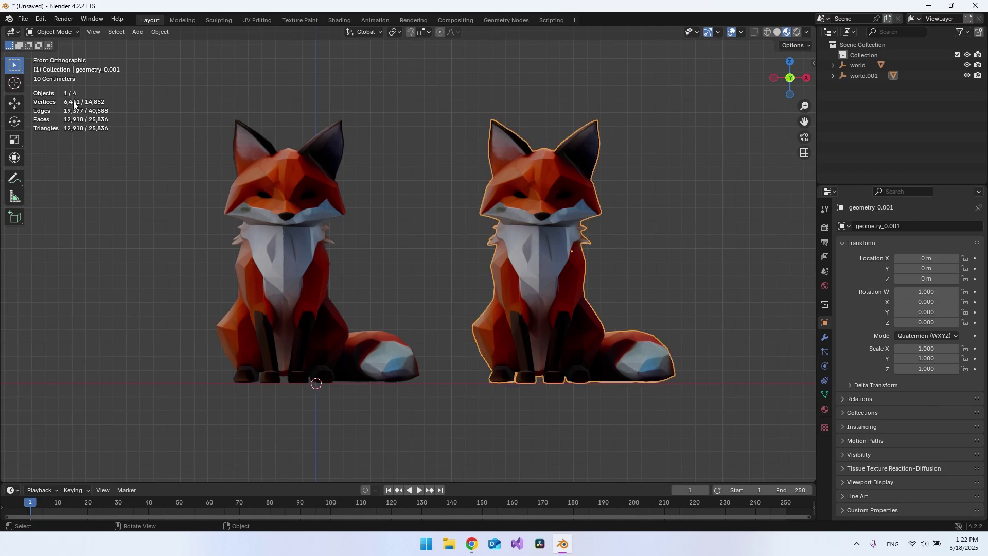
{"action": "left_click", "coordinate": [276, 247]}
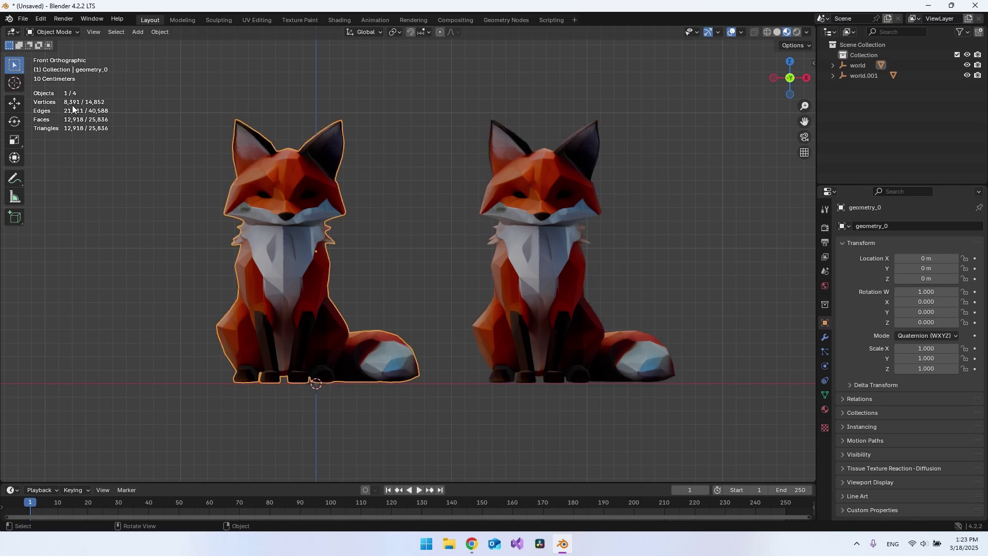
{"action": "left_click", "coordinate": [541, 198]}
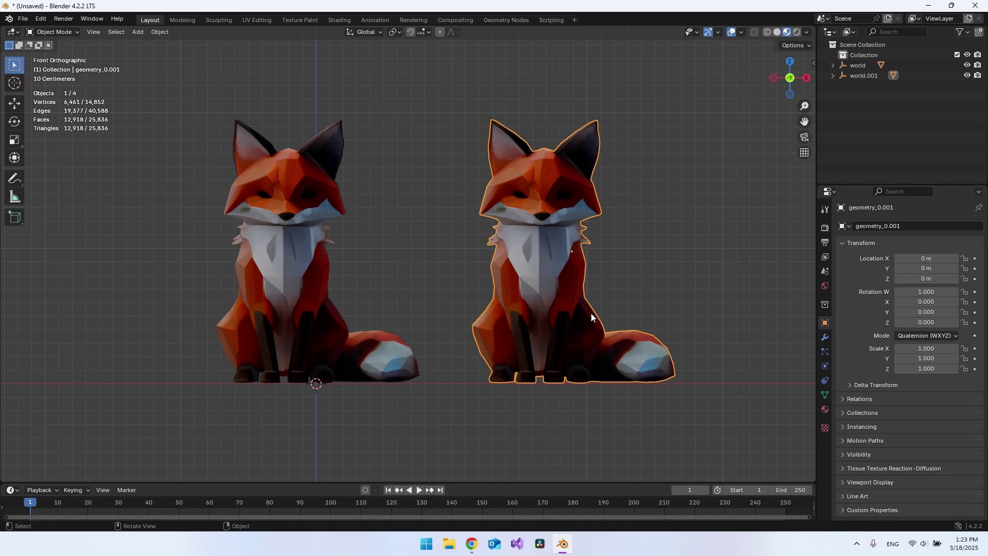
- Add a Decimate modifier to the right fox from the Modifier Properties' Generate list
{"action": "left_click", "coordinate": [823, 336]}
{"action": "left_click", "coordinate": [901, 227]}
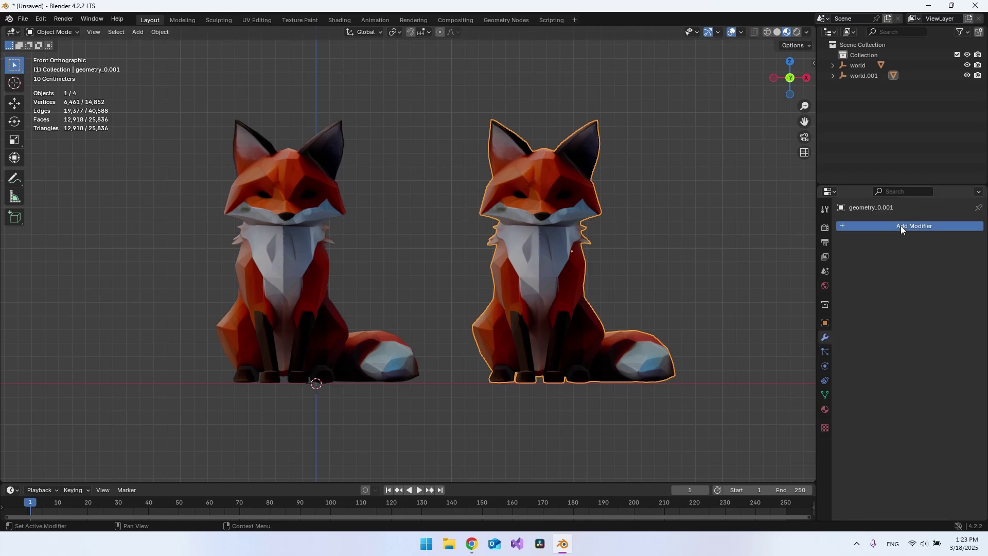
{"action": "left_click", "coordinate": [827, 225]}
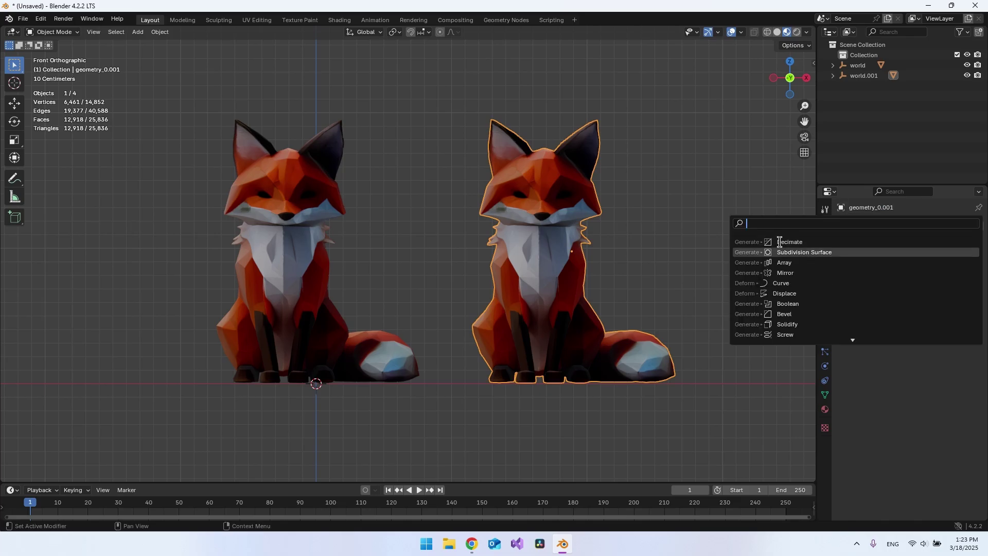
{"action": "left_click", "coordinate": [798, 242]}
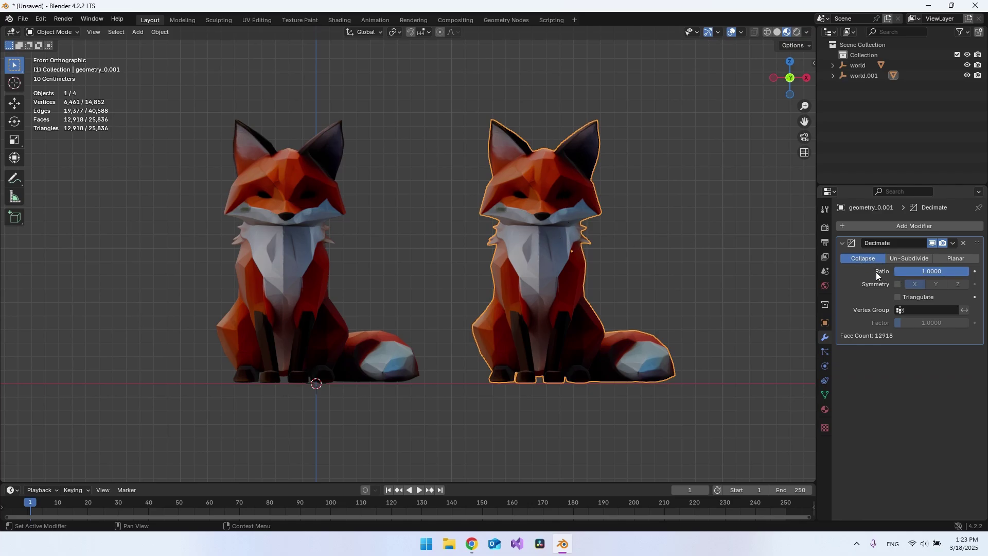
- Lower the Decimate ratio down to 0.0068, then settle it at 0.0476 for 614 faces
{"action": "left_click_drag", "start_coordinate": [931, 272], "coordinate": [906, 271]}
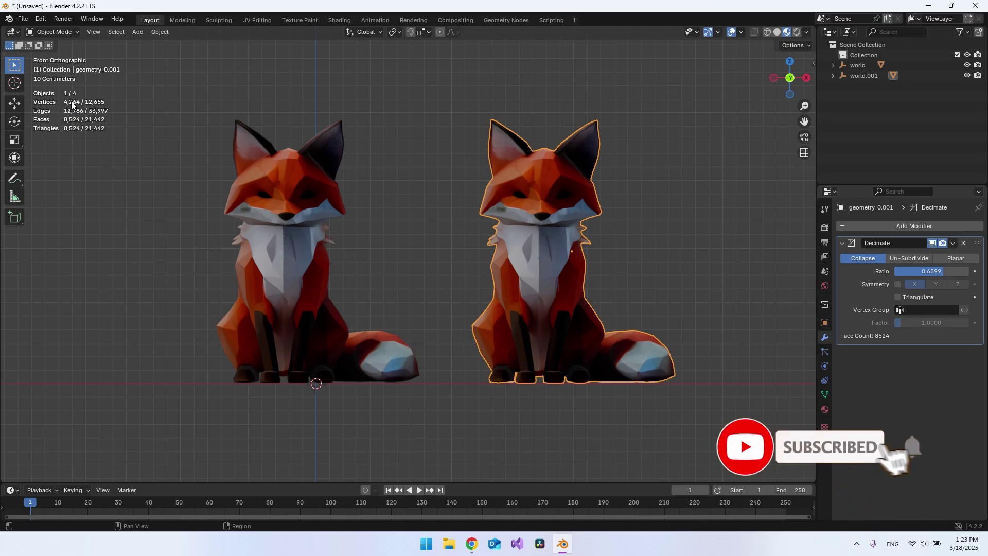
{"action": "left_click_drag", "start_coordinate": [931, 271], "coordinate": [891, 271]}
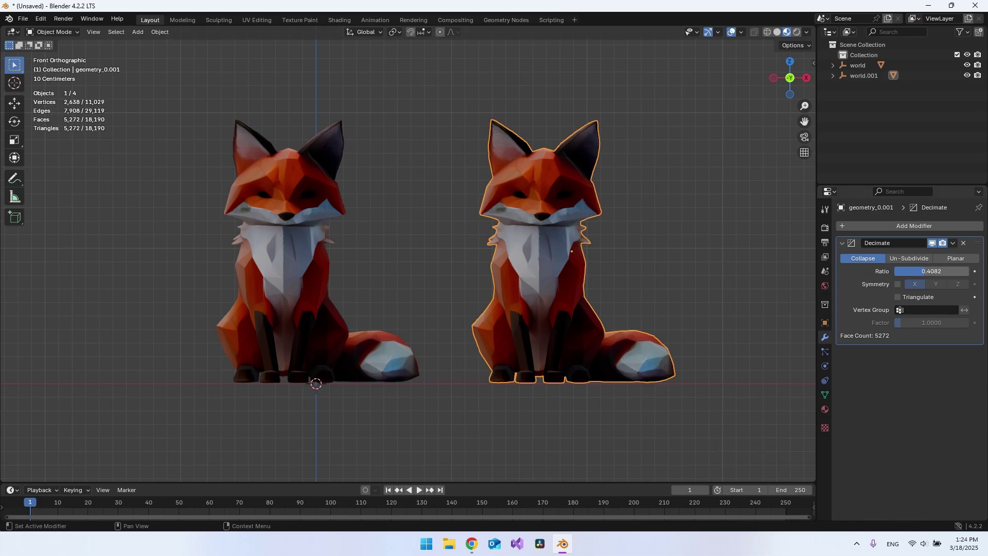
{"action": "left_click_drag", "start_coordinate": [901, 272], "coordinate": [857, 271]}
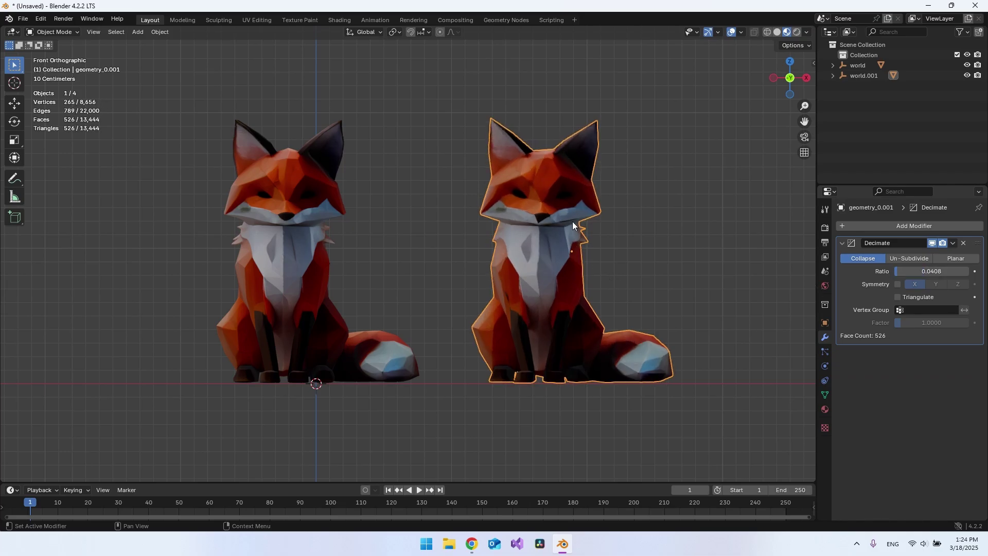
{"action": "left_click_drag", "start_coordinate": [921, 271], "coordinate": [910, 271]}
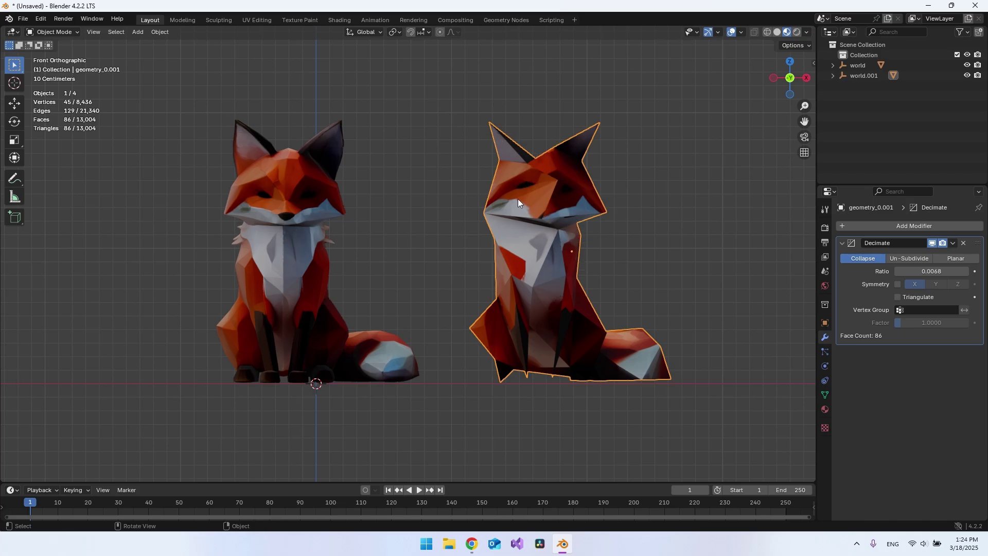
{"action": "left_click", "coordinate": [651, 175]}
{"action": "left_click", "coordinate": [554, 206]}
{"action": "left_click_drag", "start_coordinate": [926, 271], "coordinate": [938, 271]}
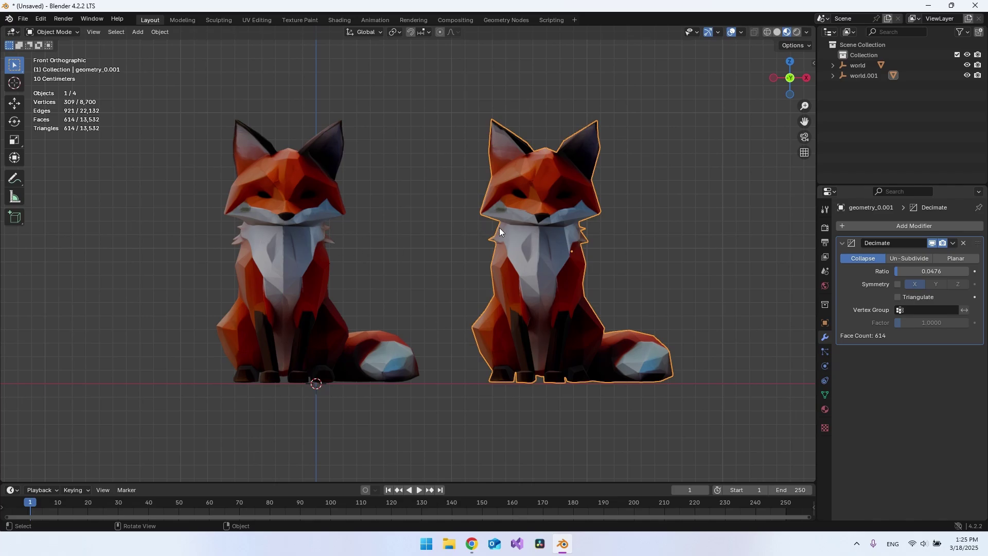
{"action": "left_click", "coordinate": [462, 244]}
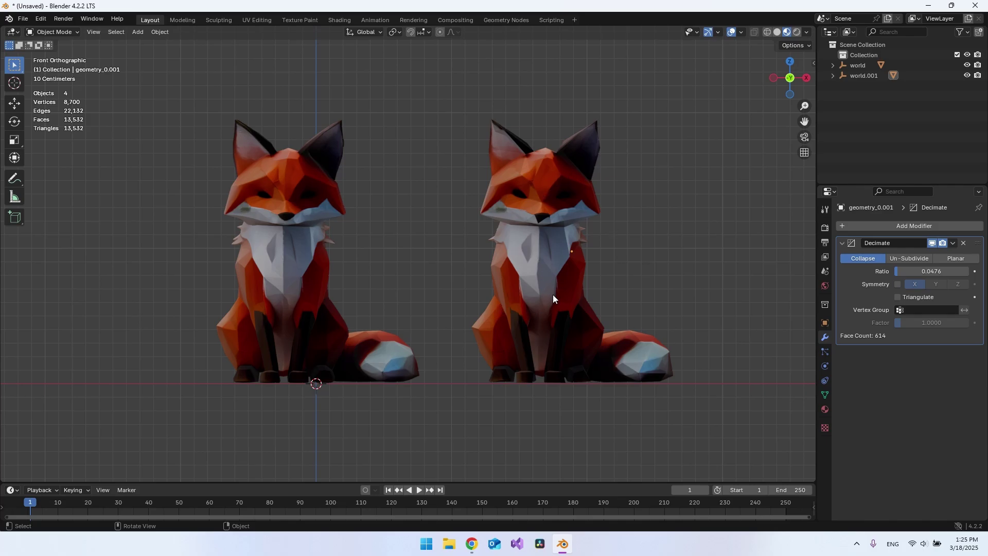
{"action": "left_click", "coordinate": [540, 246]}
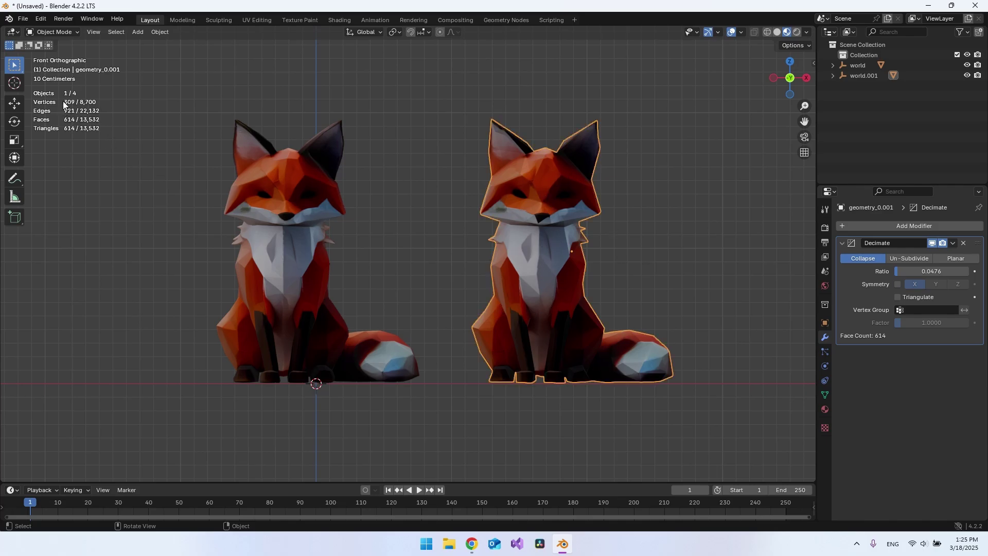
{"action": "key", "text": "ctrl+z"}
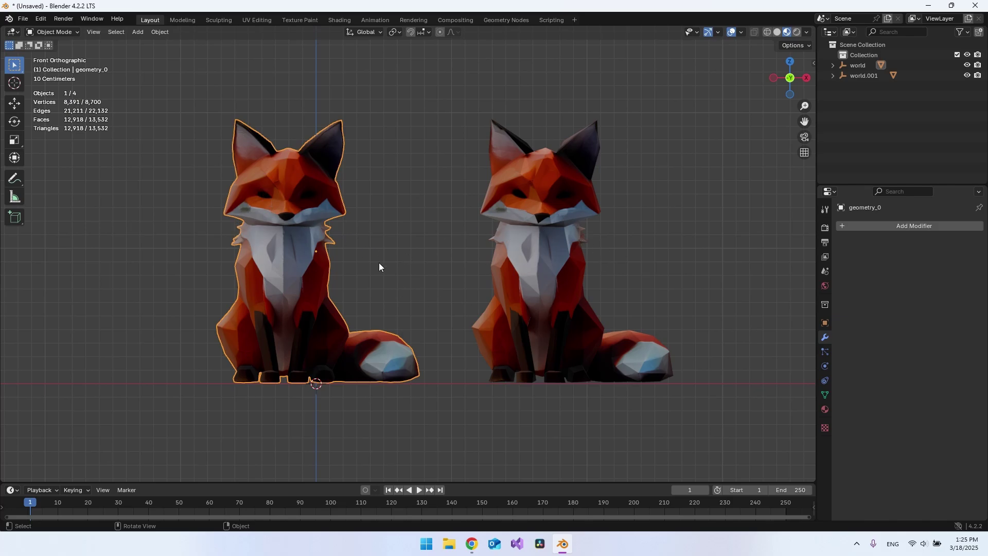
{"action": "left_click", "coordinate": [456, 245]}
{"action": "middle_click_drag", "start_coordinate": [456, 245], "coordinate": [370, 242]}
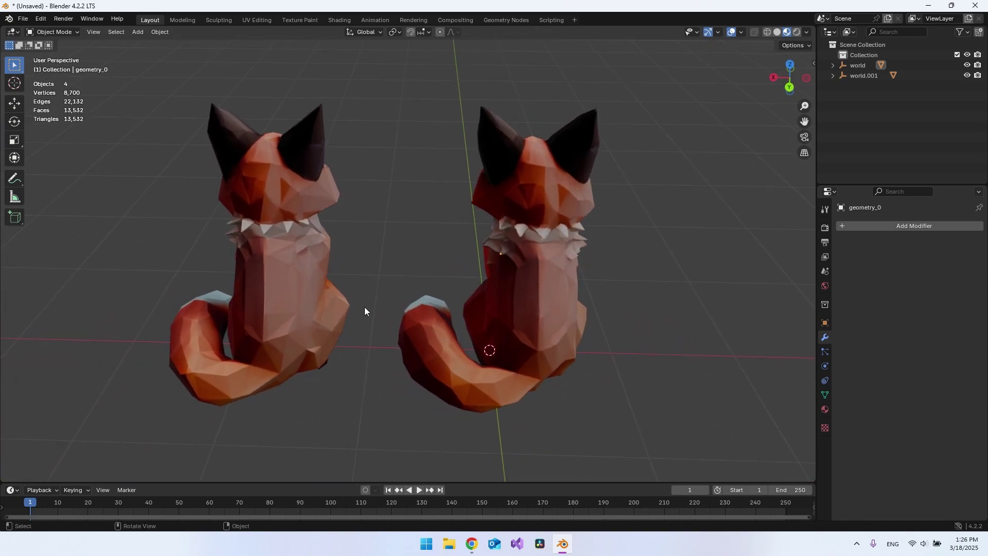
{"action": "middle_click_drag", "start_coordinate": [364, 307], "coordinate": [397, 291]}
{"action": "key", "text": "KP_1"}
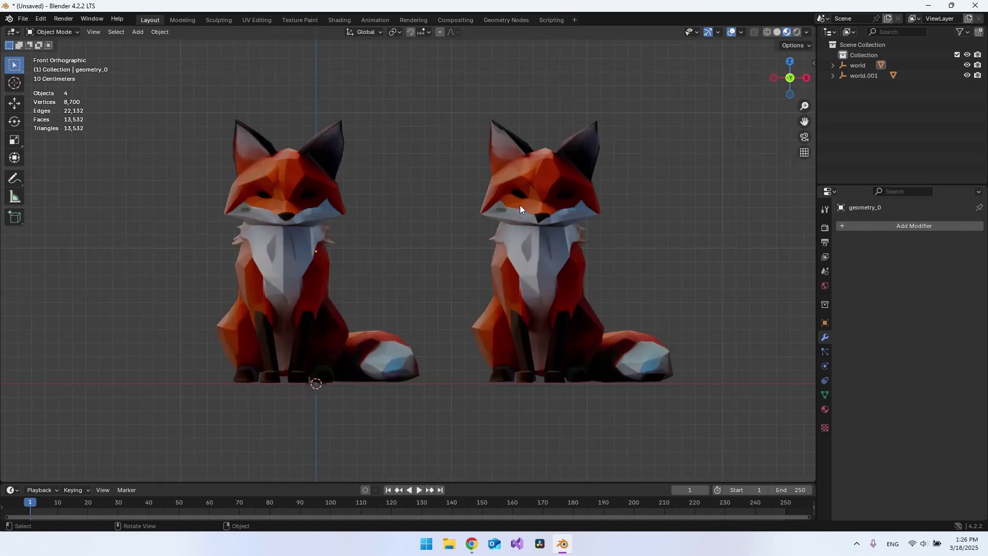
{"action": "left_click", "coordinate": [546, 209]}
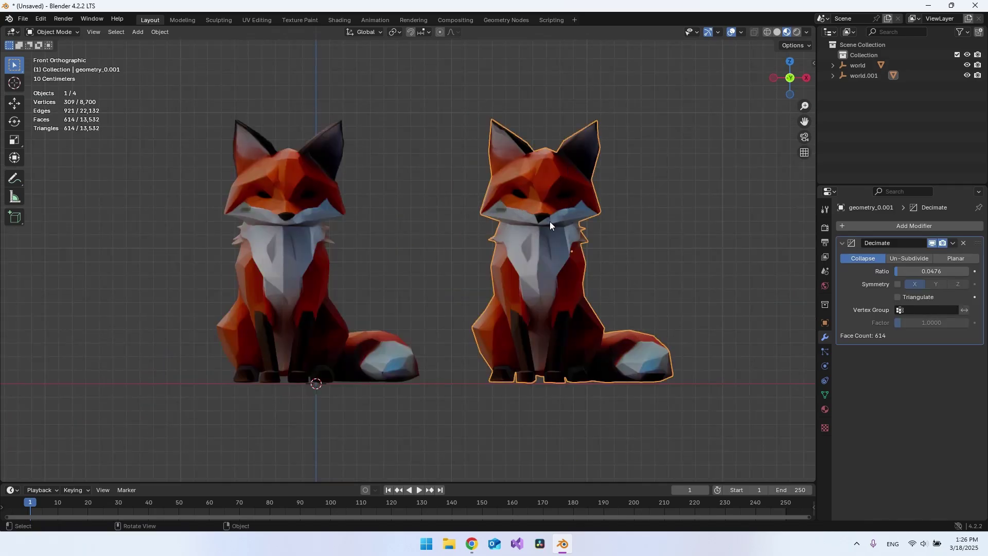
{"action": "left_click", "coordinate": [453, 213]}
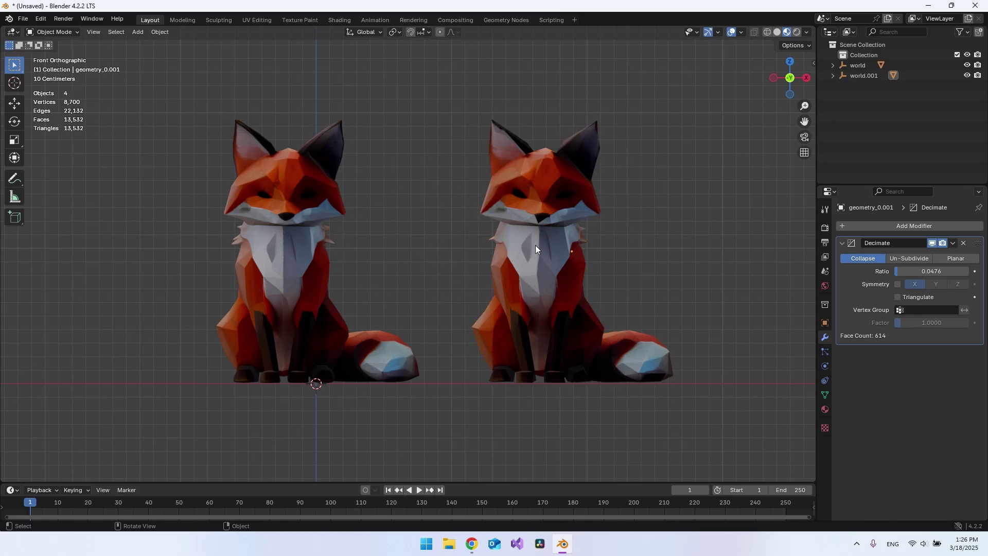
{"action": "left_click", "coordinate": [541, 209]}
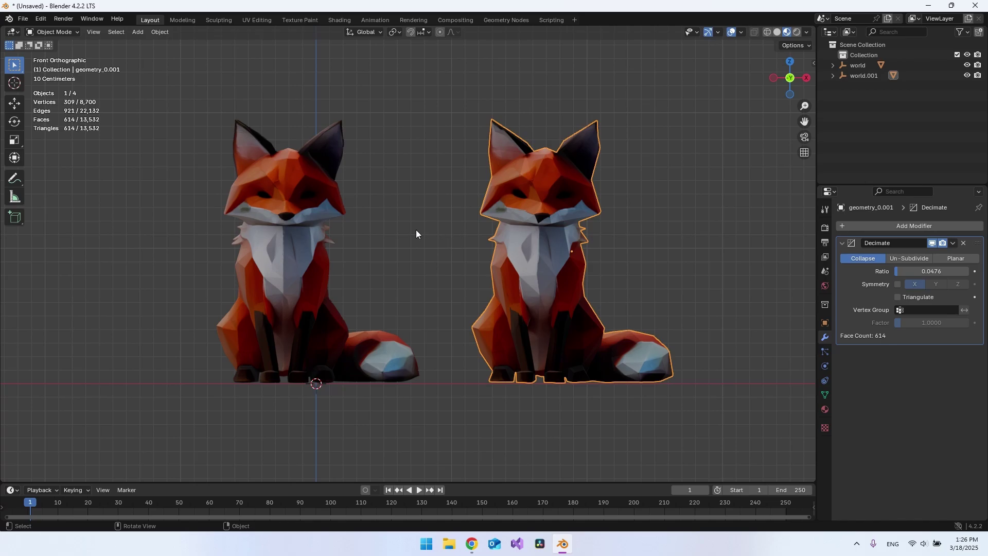
{"action": "left_click", "coordinate": [447, 269]}
{"action": "mouse_move", "coordinate": [448, 269]}
{"action": "middle_mouse_down"}
{"action": "mouse_move", "coordinate": [434, 274]}
{"action": "mouse_move", "coordinate": [478, 281]}
{"action": "mouse_move", "coordinate": [457, 285]}
{"action": "middle_mouse_up"}
{"action": "scroll", "coordinate": [437, 278], "scroll_direction": "down", "scroll_amount": 3}
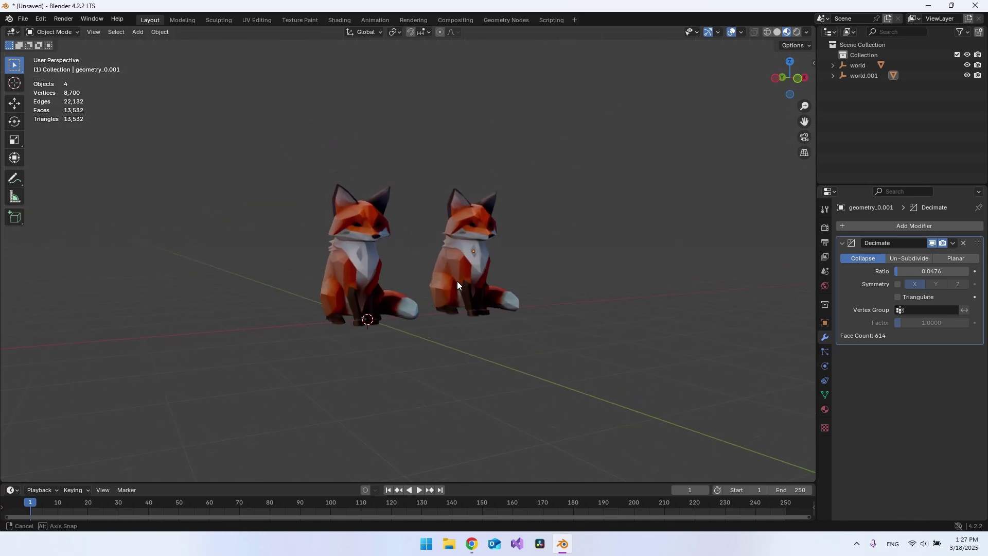